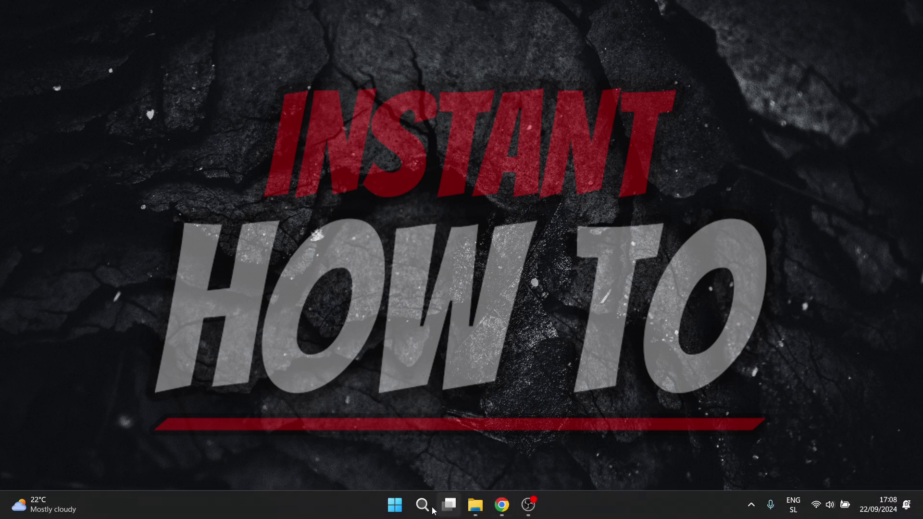
- Bring up Windows search to find and launch Device Manager
click(423, 505)
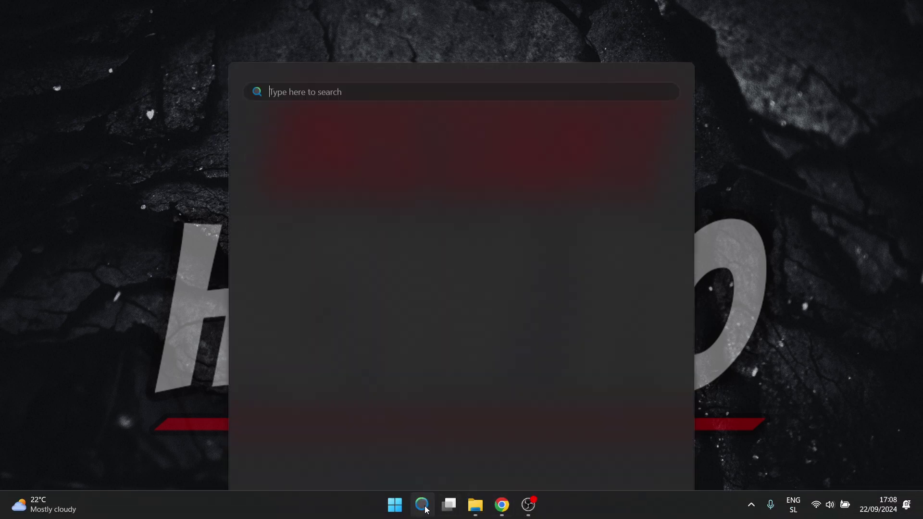
text(discordevic)
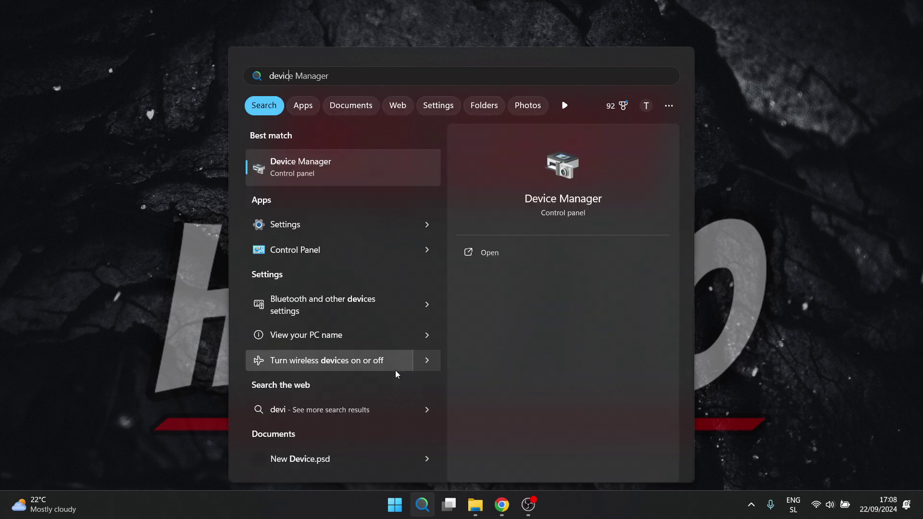
text(e manager)
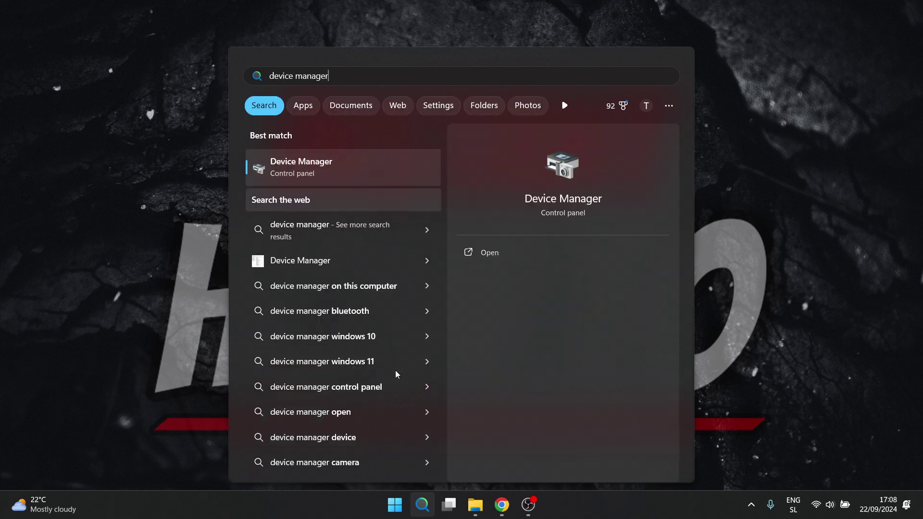
- Launch Device Manager from the results and dismiss the standard-user warning
click(321, 178)
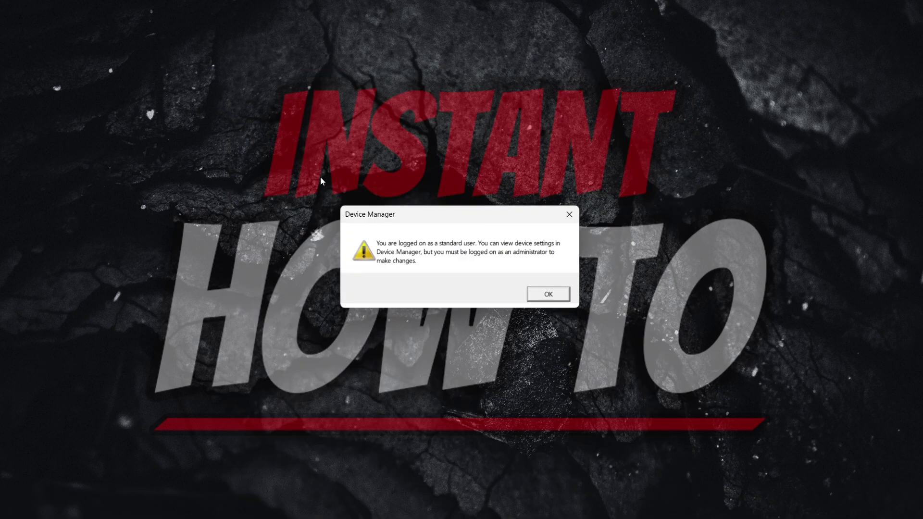
drag(420, 221, 415, 223)
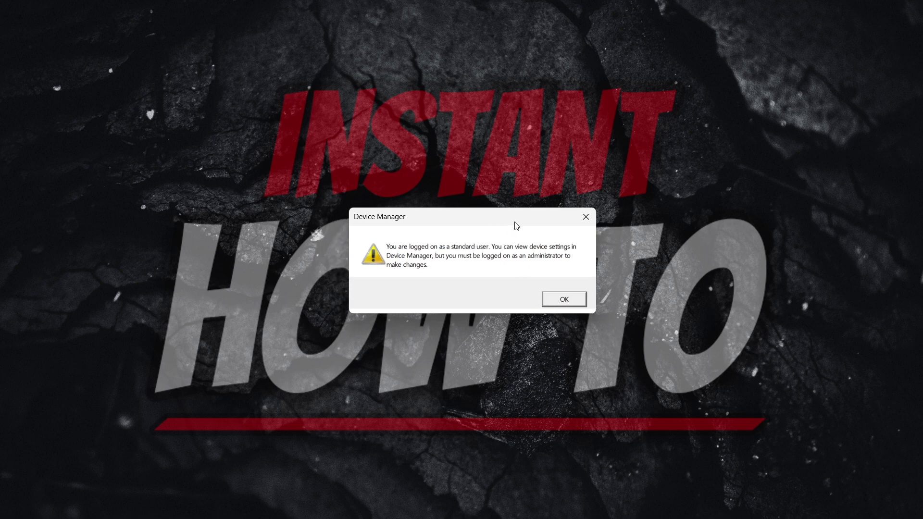
drag(520, 200, 515, 206)
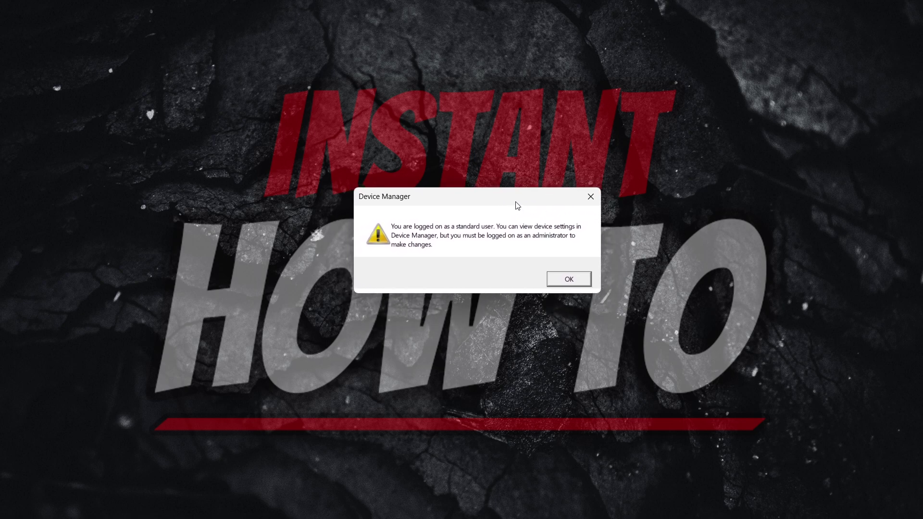
click(581, 281)
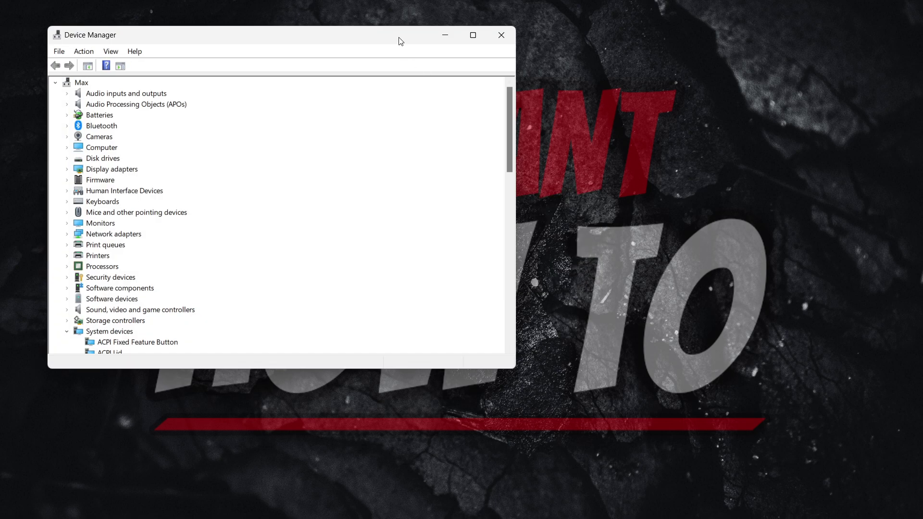
- Centre the Device Manager window on screen
mouse_move(399, 41)
mouse_down()
mouse_move(574, 104)
mouse_move(573, 92)
mouse_up()
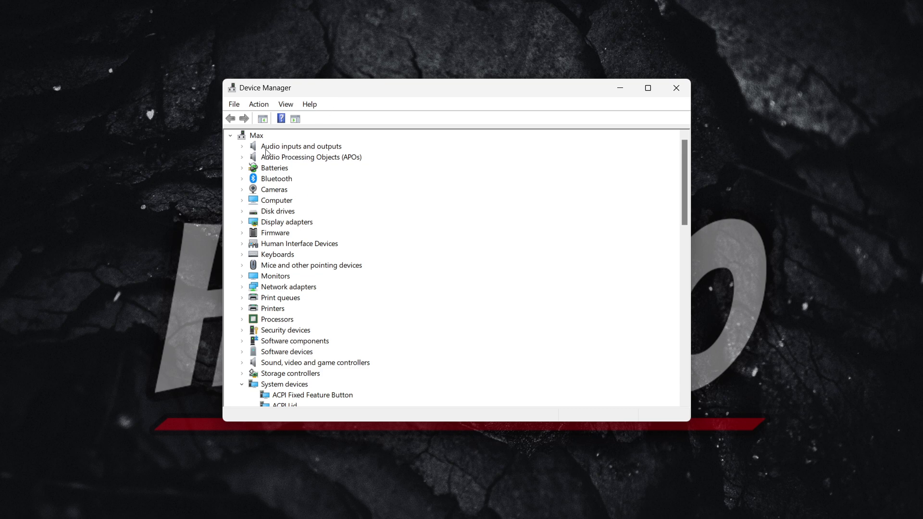
scroll(270, 154, down, 1)
scroll(270, 154, up, 1)
- Expand Audio inputs and outputs and select Speakers (Realtek(R) Audio)
double_click(275, 148)
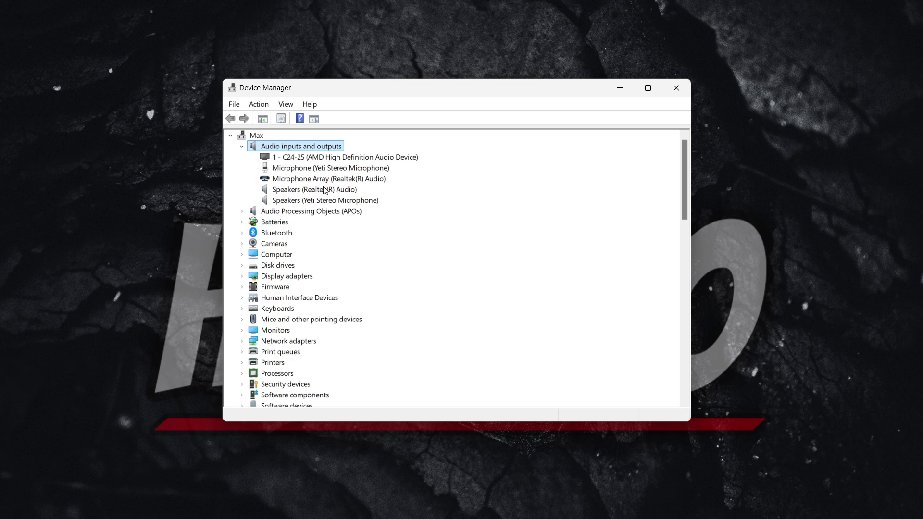
click(305, 190)
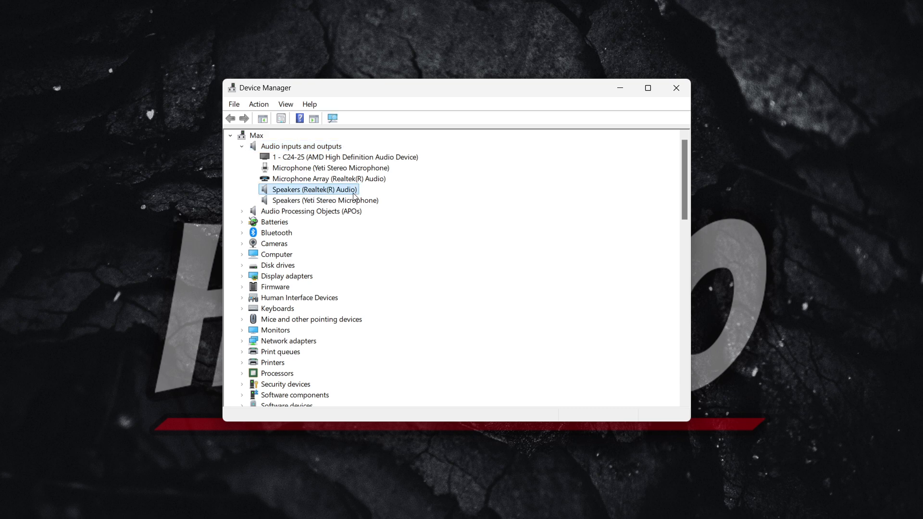
- Open Properties for Speakers (Realtek(R) Audio) from its right-click menu
double_click(304, 193)
key(Escape)
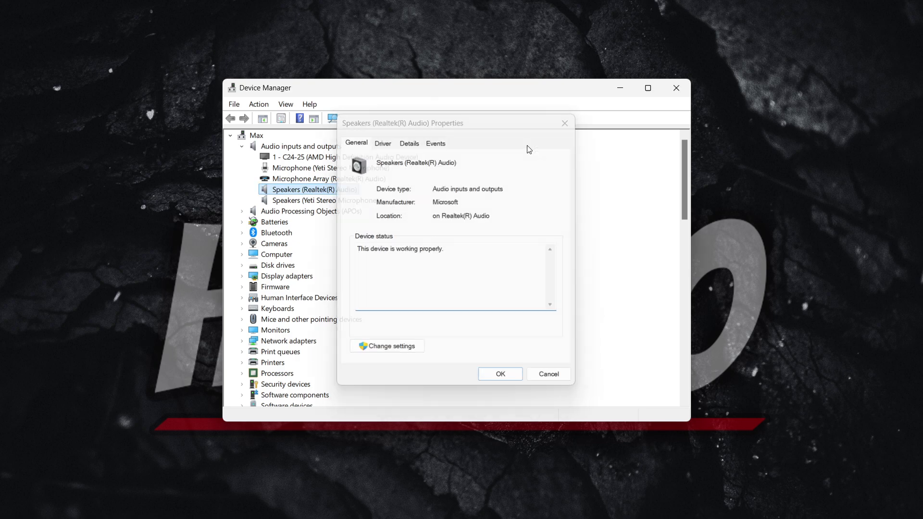
right_click(336, 195)
click(379, 205)
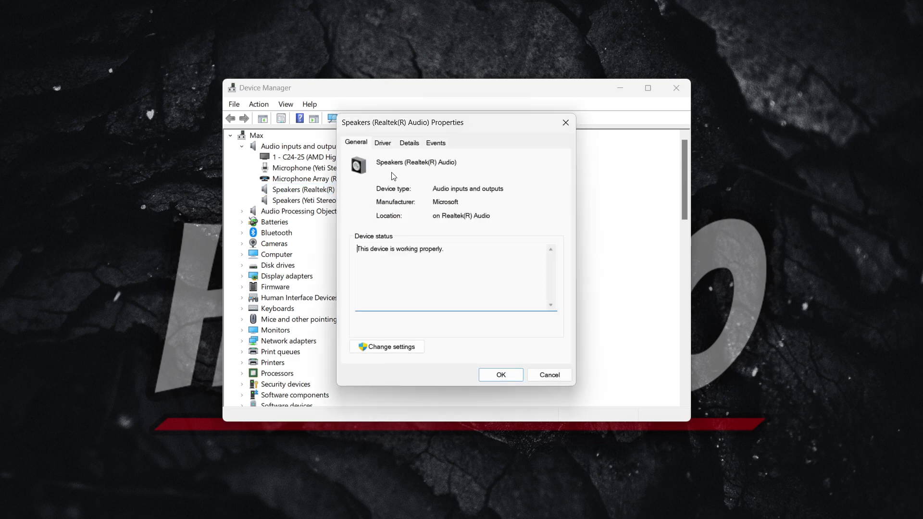
- Show the Realtek speakers' Driver tab with its Uninstall Device option
click(383, 144)
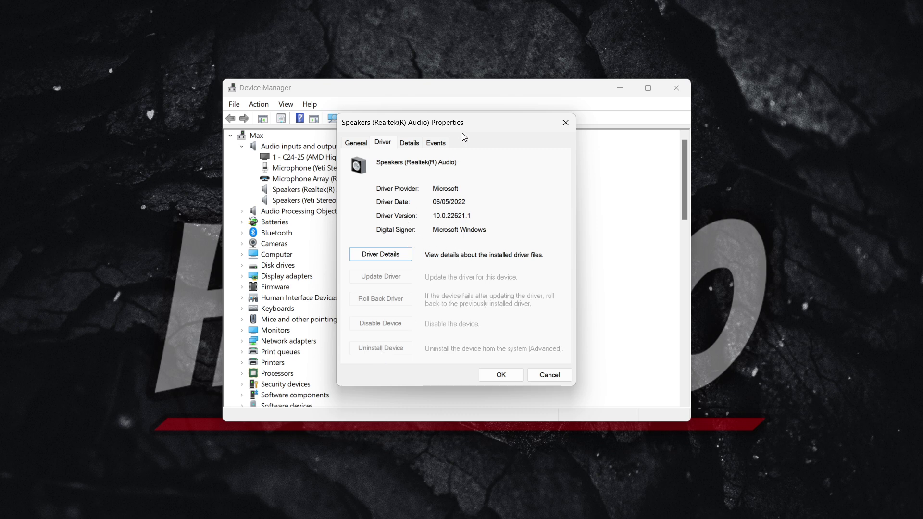
drag(465, 129, 476, 123)
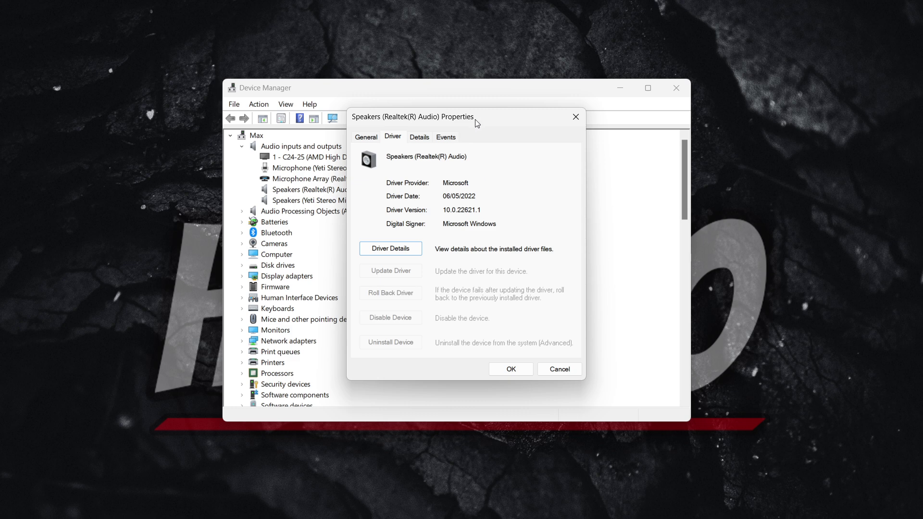
drag(477, 122, 476, 128)
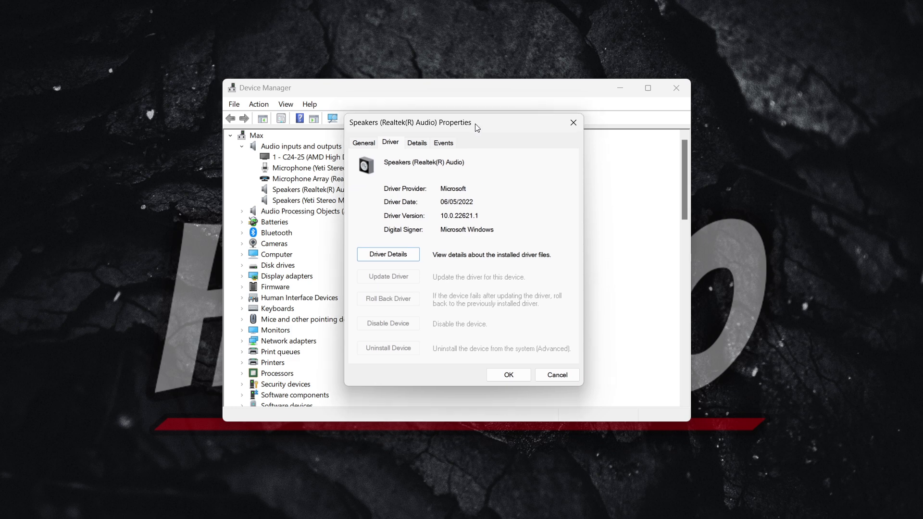
- Close the Realtek speakers' Properties dialog and nudge the Device Manager window
click(573, 122)
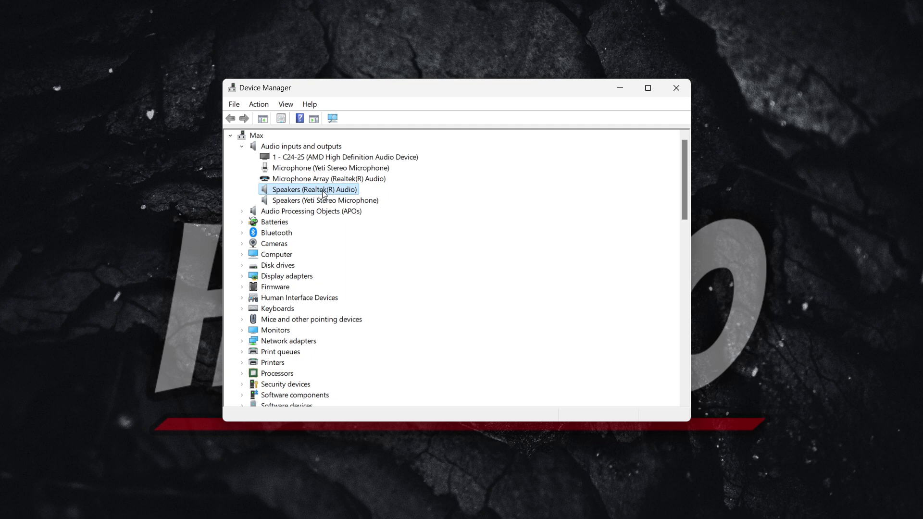
drag(465, 86, 485, 92)
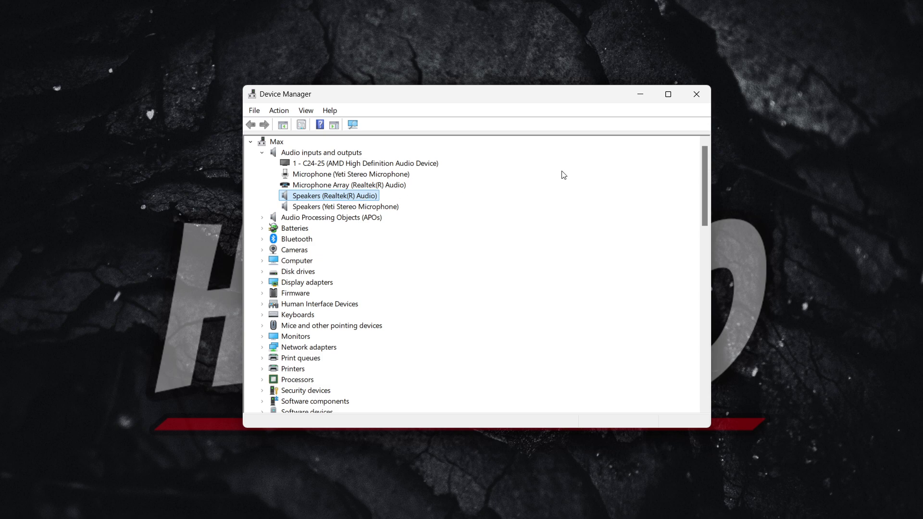
drag(524, 101, 532, 108)
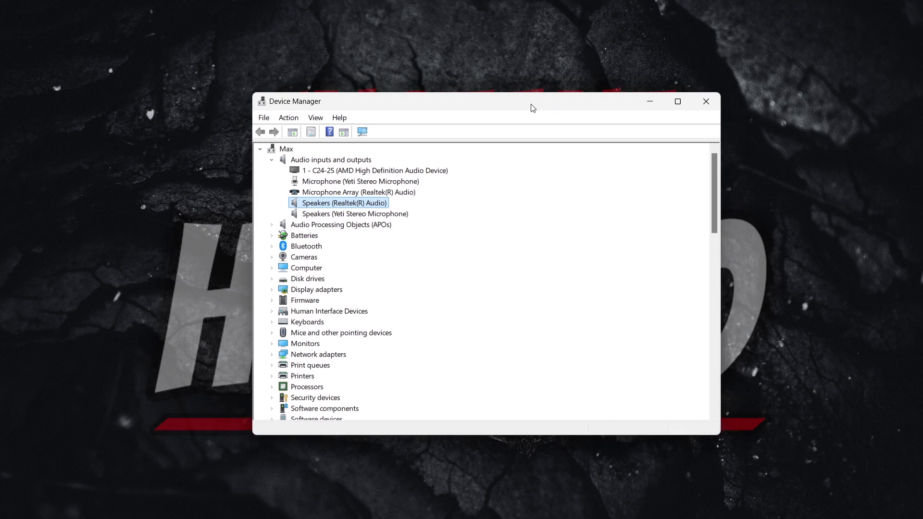